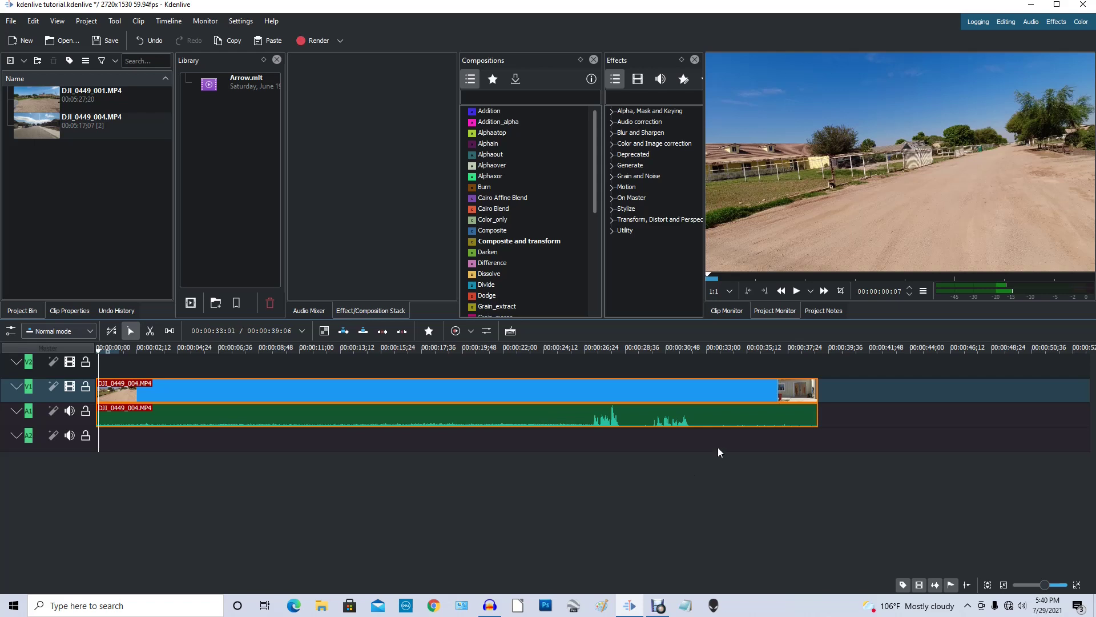
Play the footage in the Project Monitor and pause at 00:00:14:06.
click(796, 292)
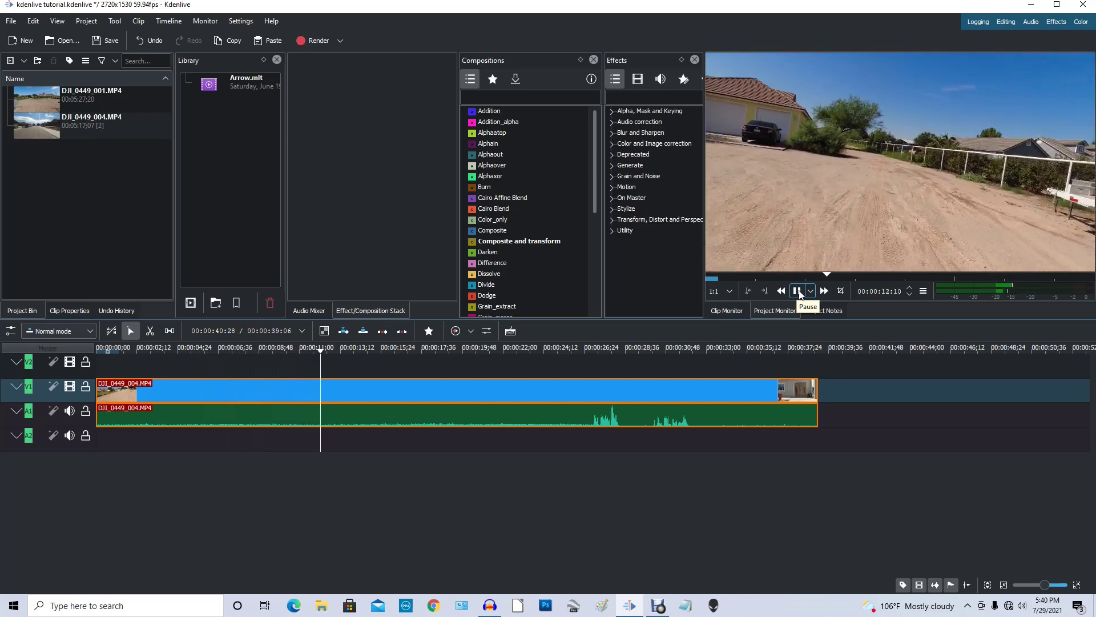
click(798, 291)
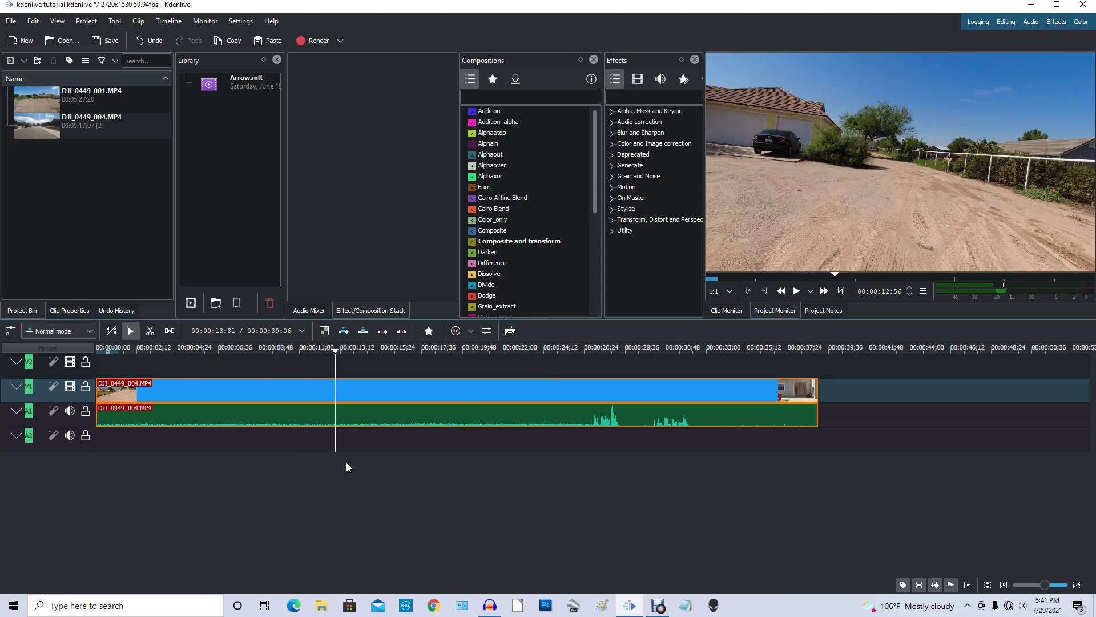
click(796, 291)
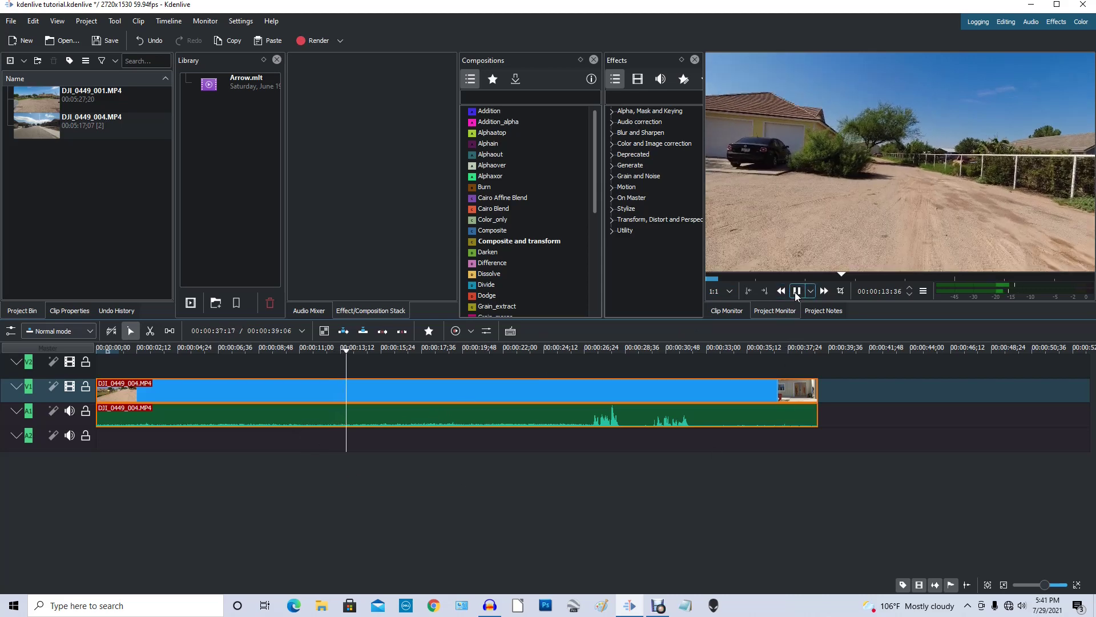
click(796, 292)
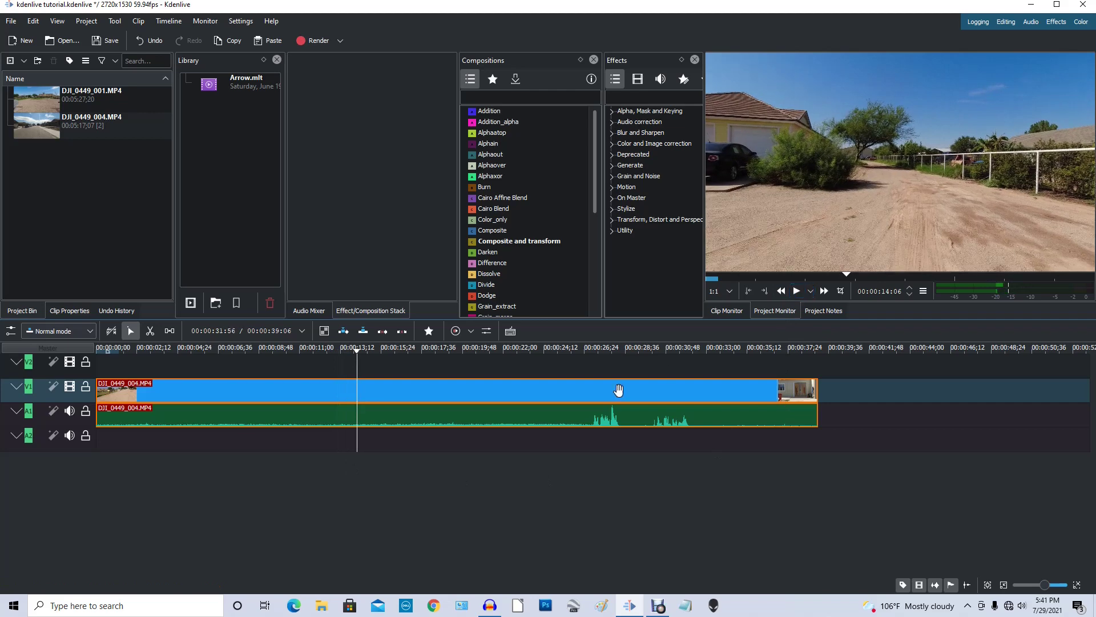
Add a marker on the DJI_0449_004.MP4 clip at about 14 seconds.
right_click(382, 389)
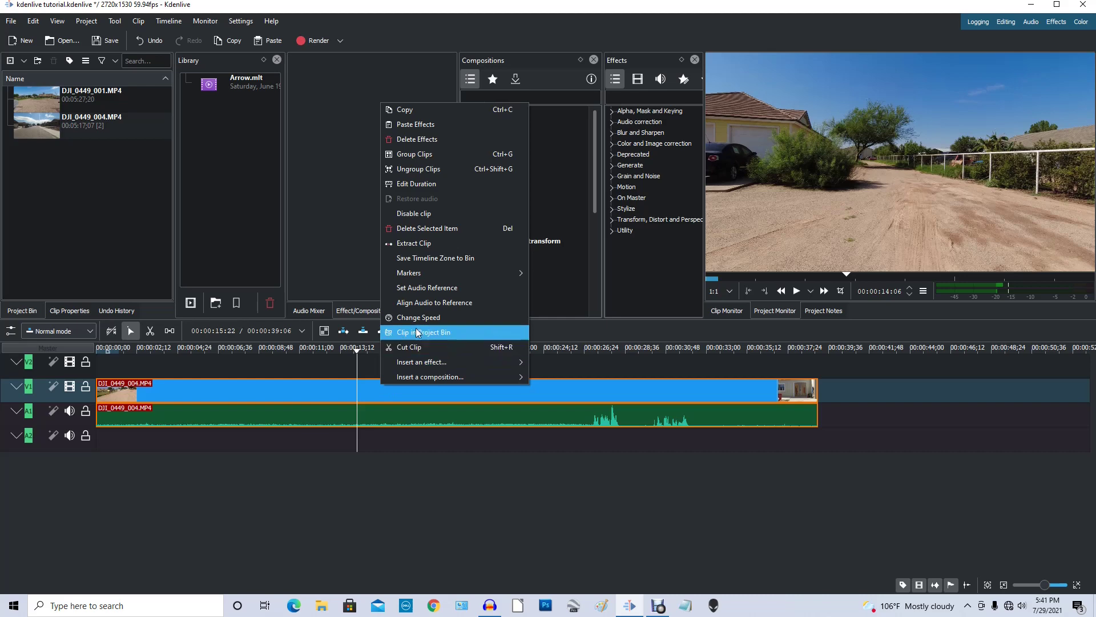
mouse_move(506, 275)
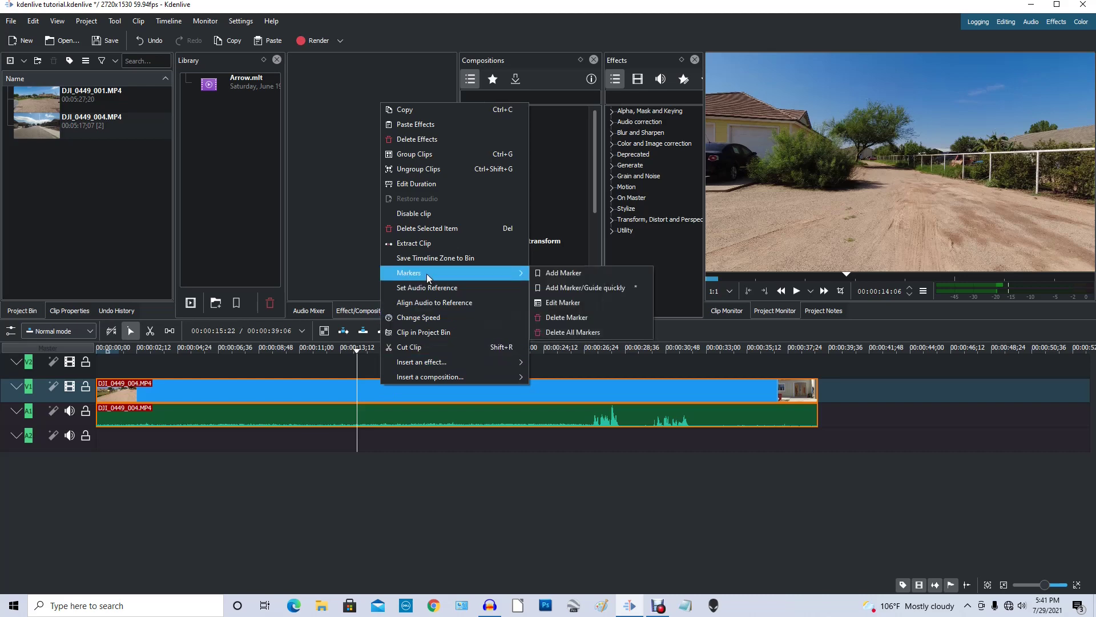
click(554, 273)
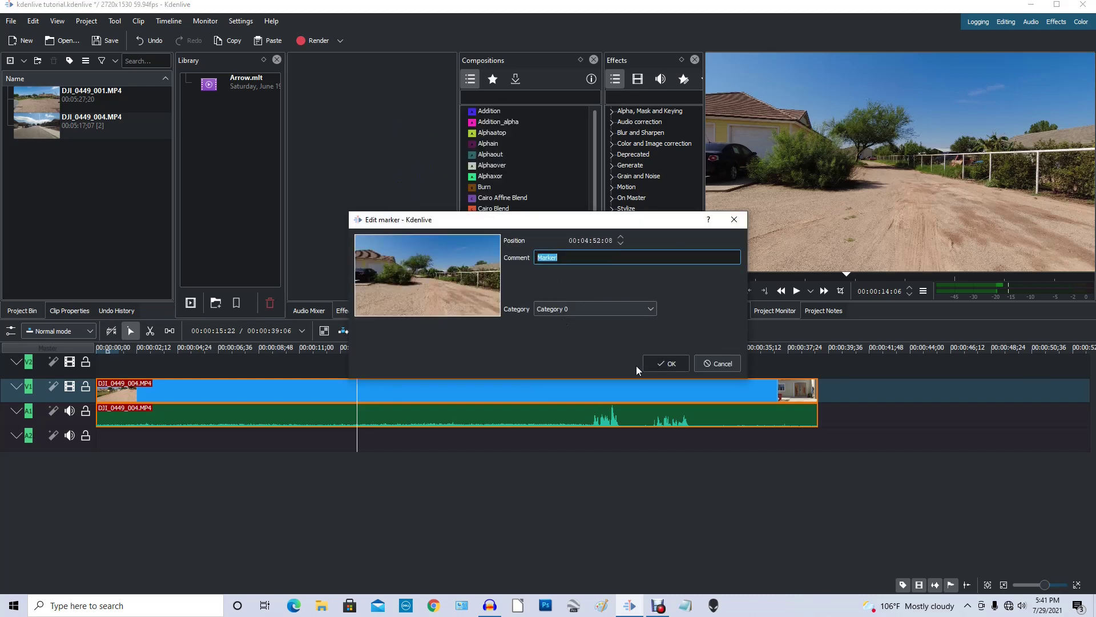
click(673, 365)
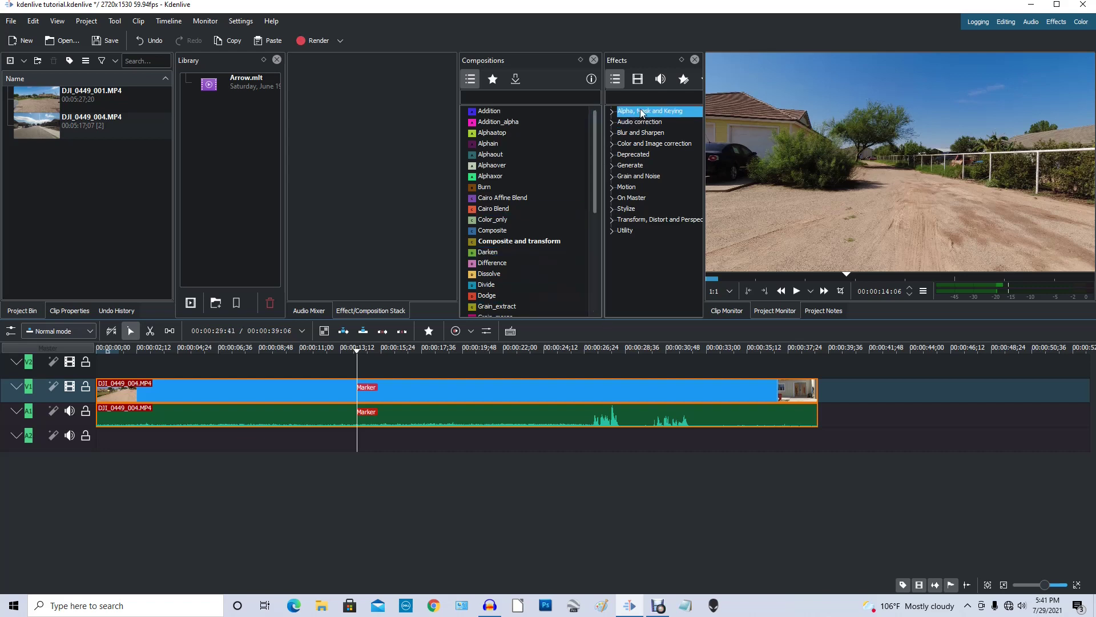
Search the Effects panel for 'free' and select the Freeze effect.
click(656, 99)
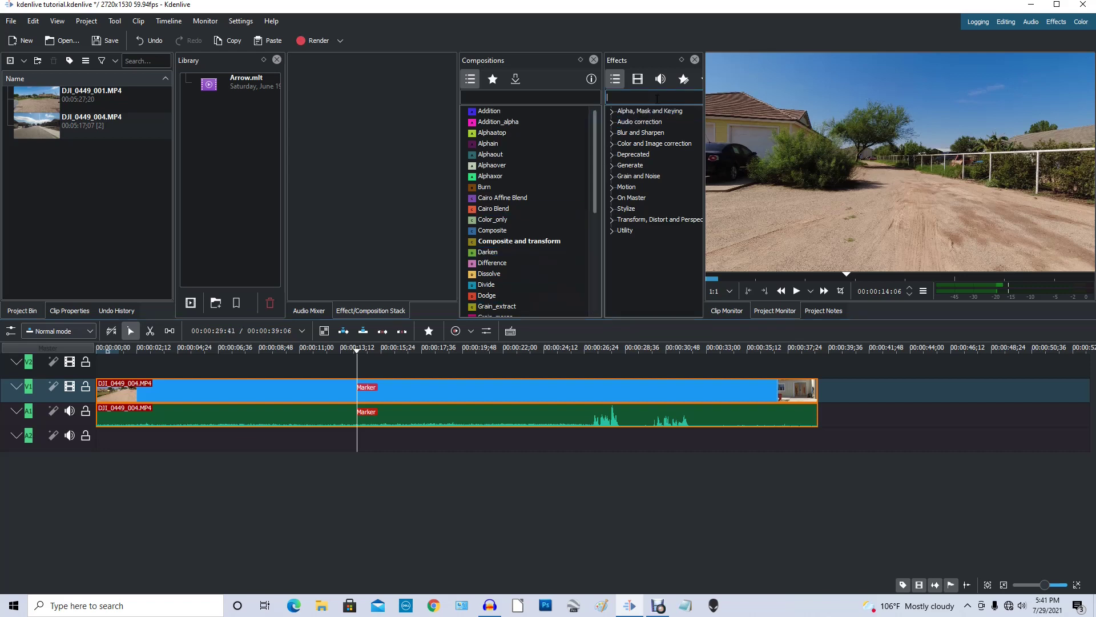
text(free)
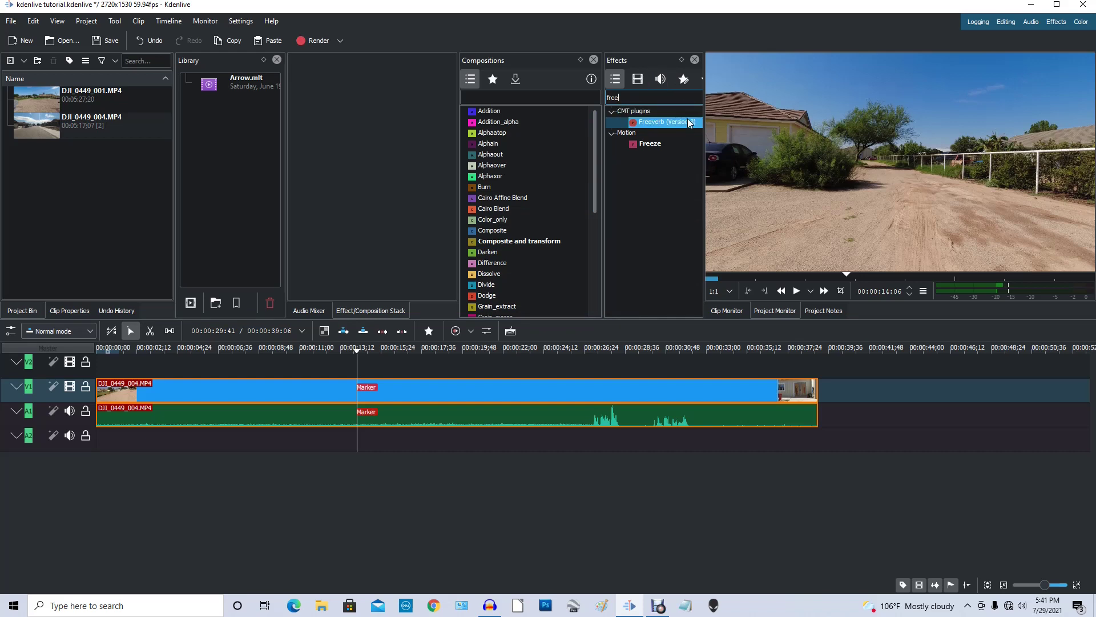
click(647, 147)
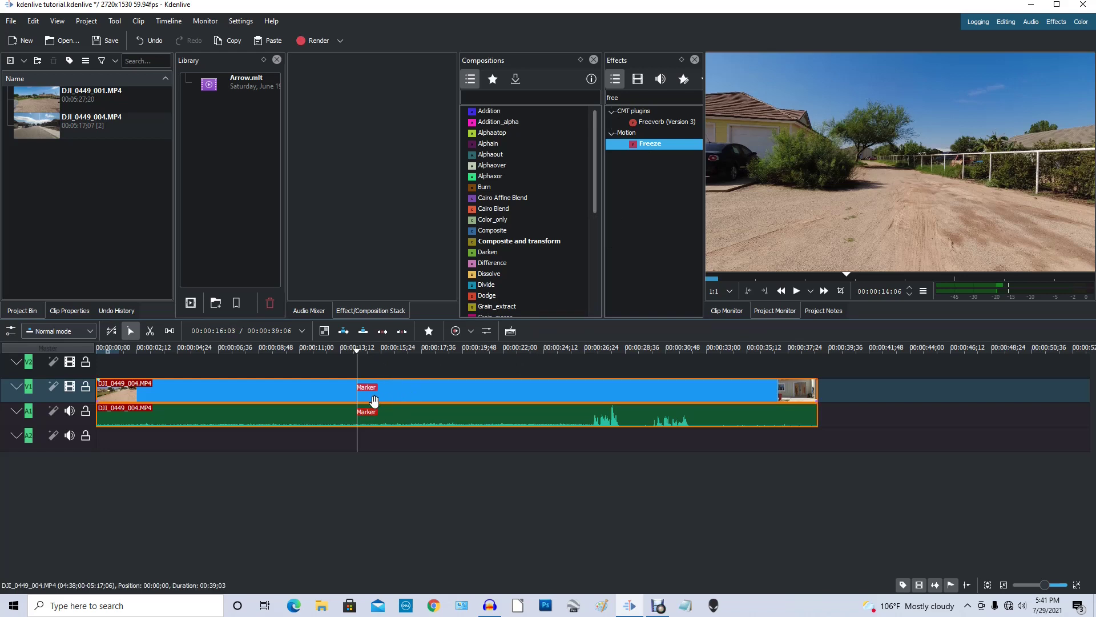
click(333, 349)
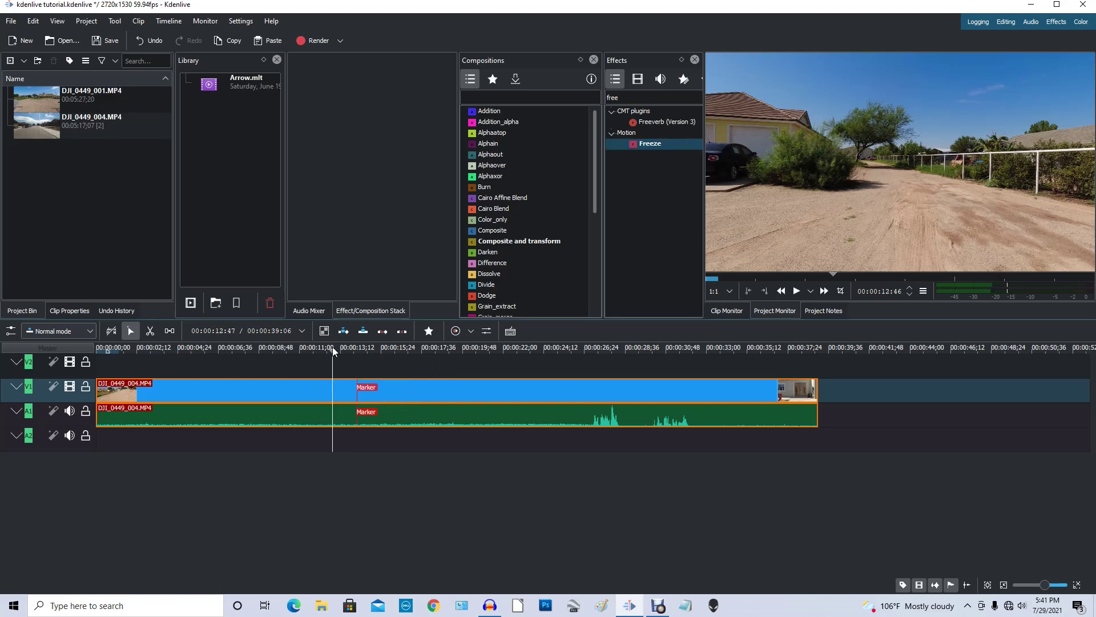
With the Razor tool, cut the clip at the marker and again at 00:00:20:04.
click(152, 332)
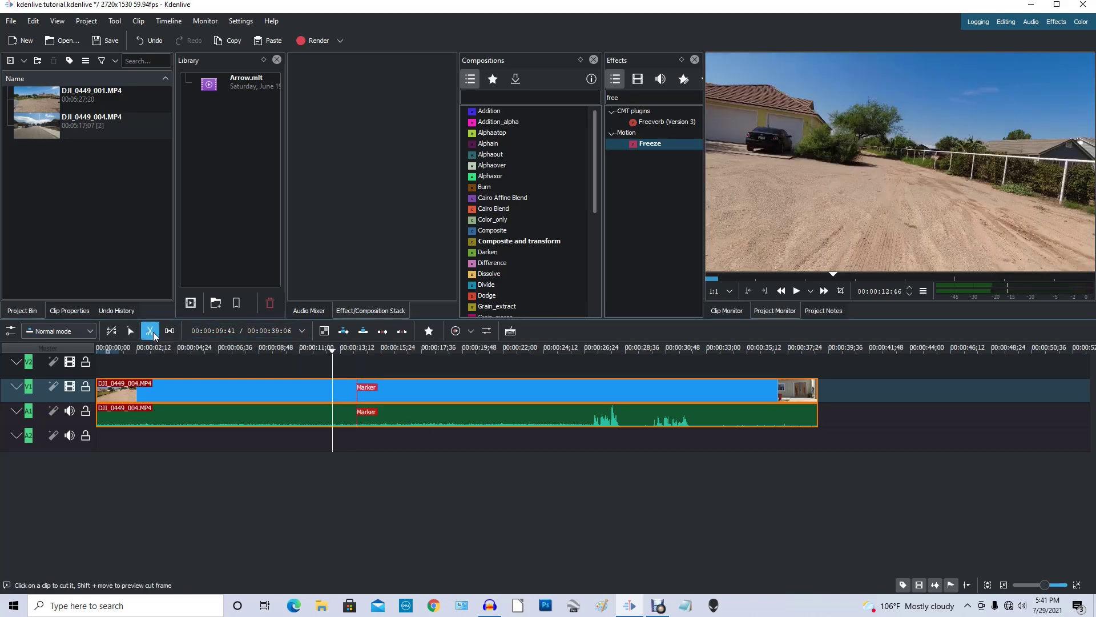
click(358, 395)
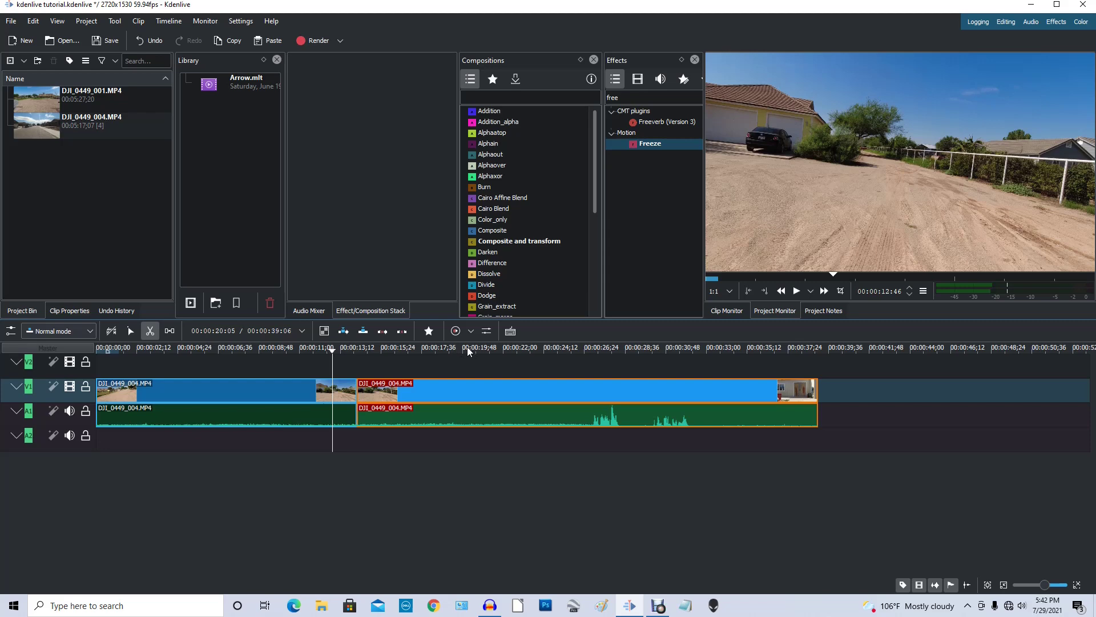
click(467, 349)
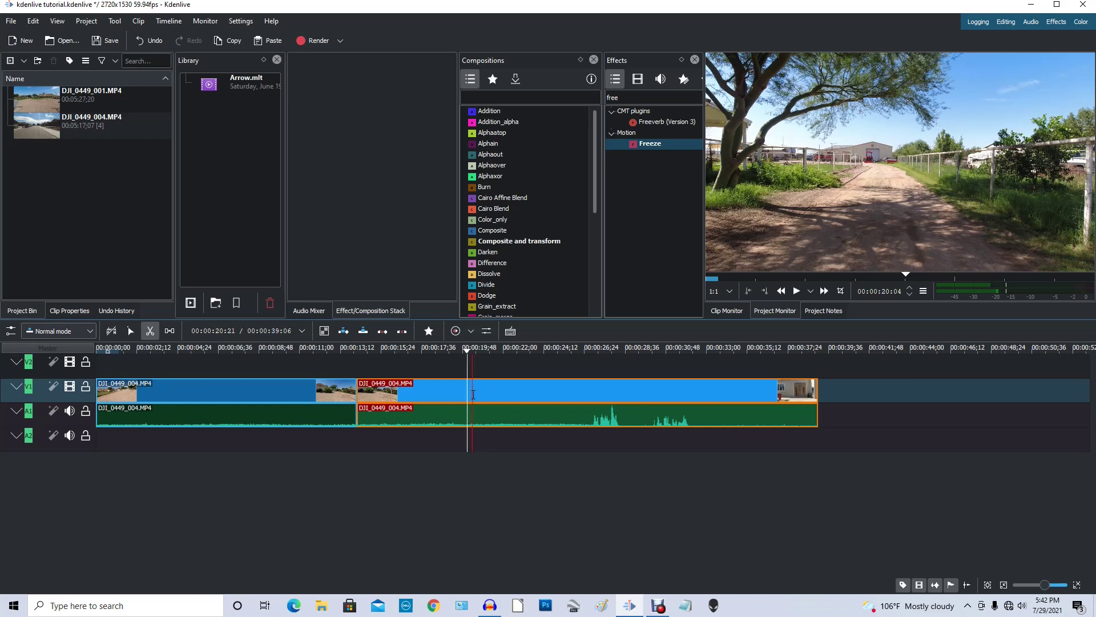
click(473, 394)
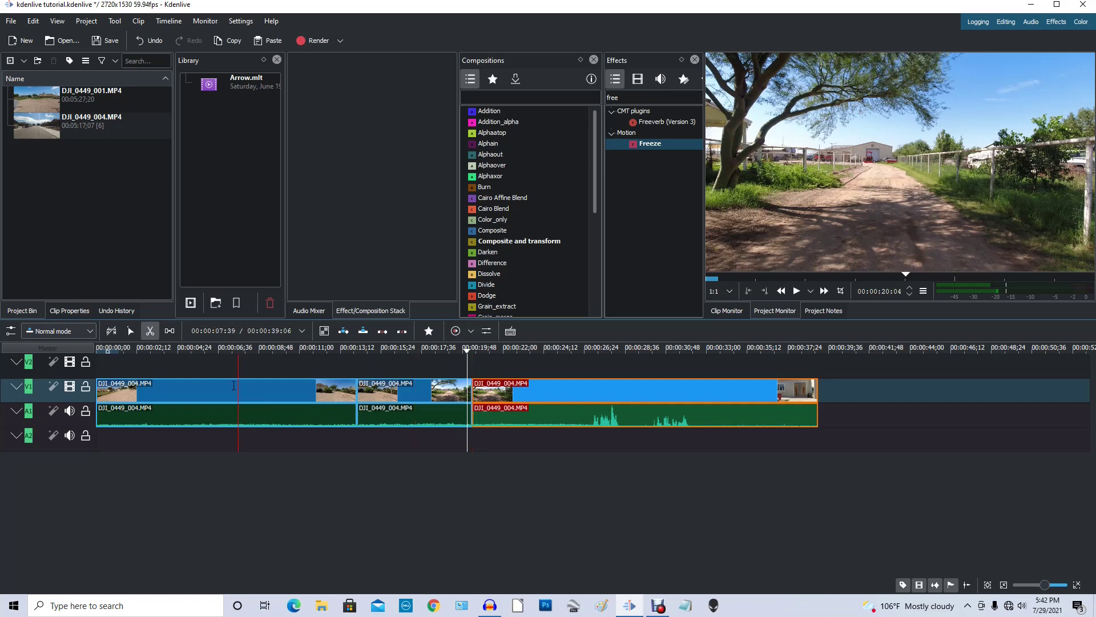
Drag the Freeze effect onto the middle clip segment.
click(131, 333)
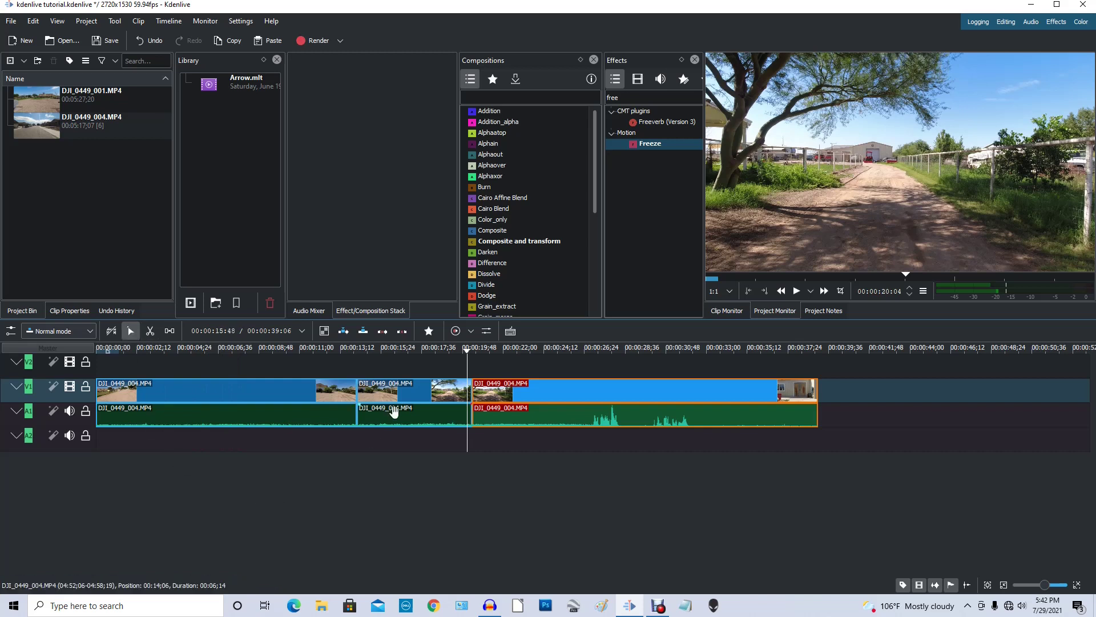
click(421, 391)
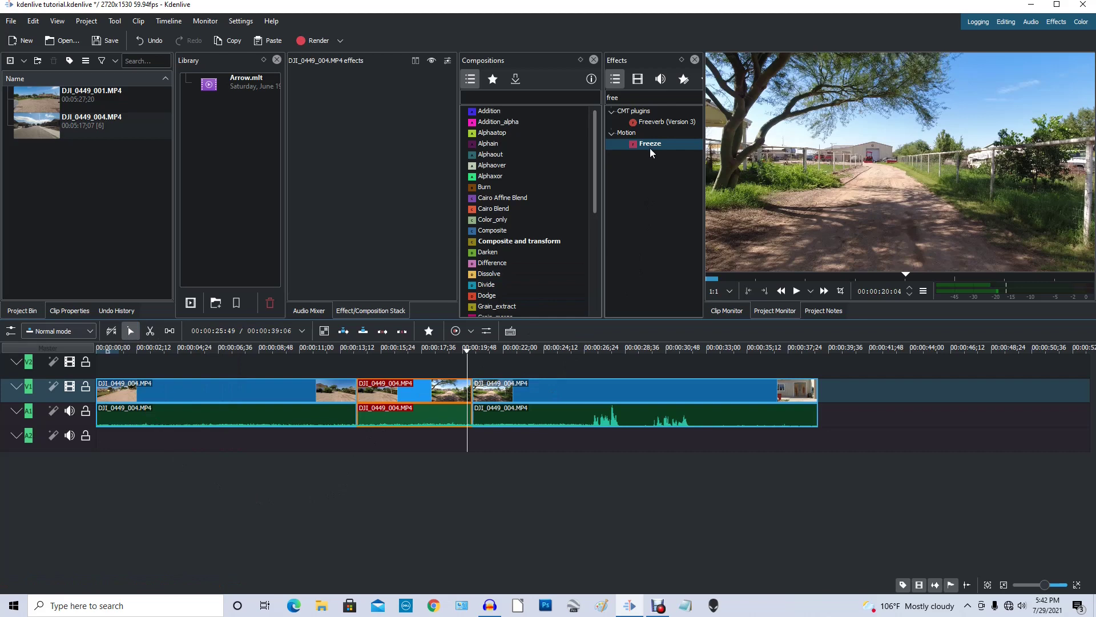
drag(651, 152, 398, 396)
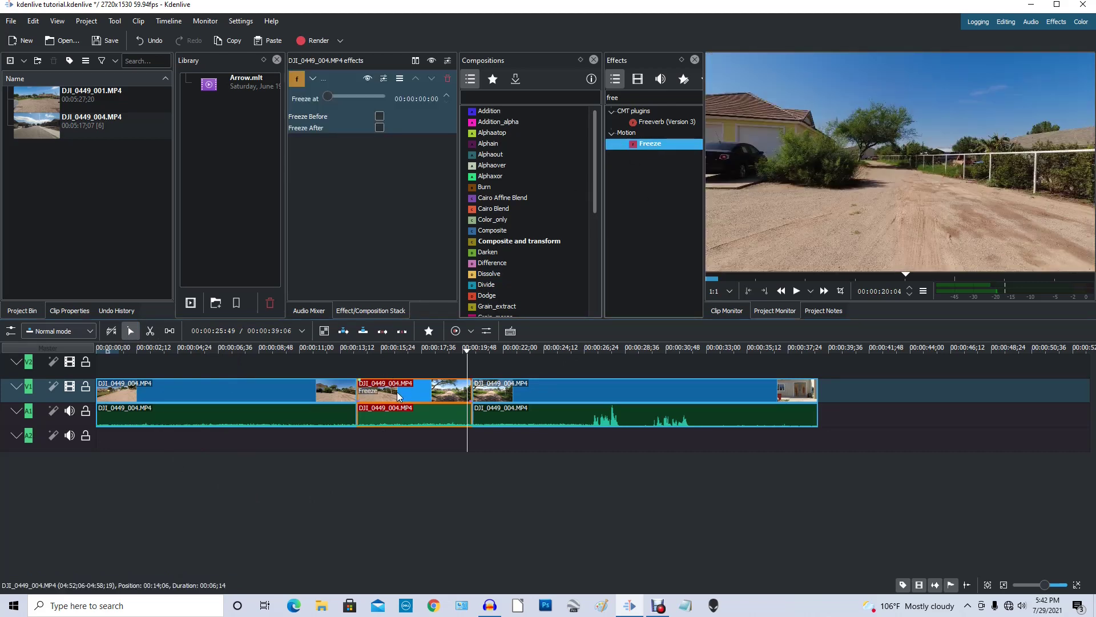
Preview playback from about 11 seconds to check the freeze.
click(313, 346)
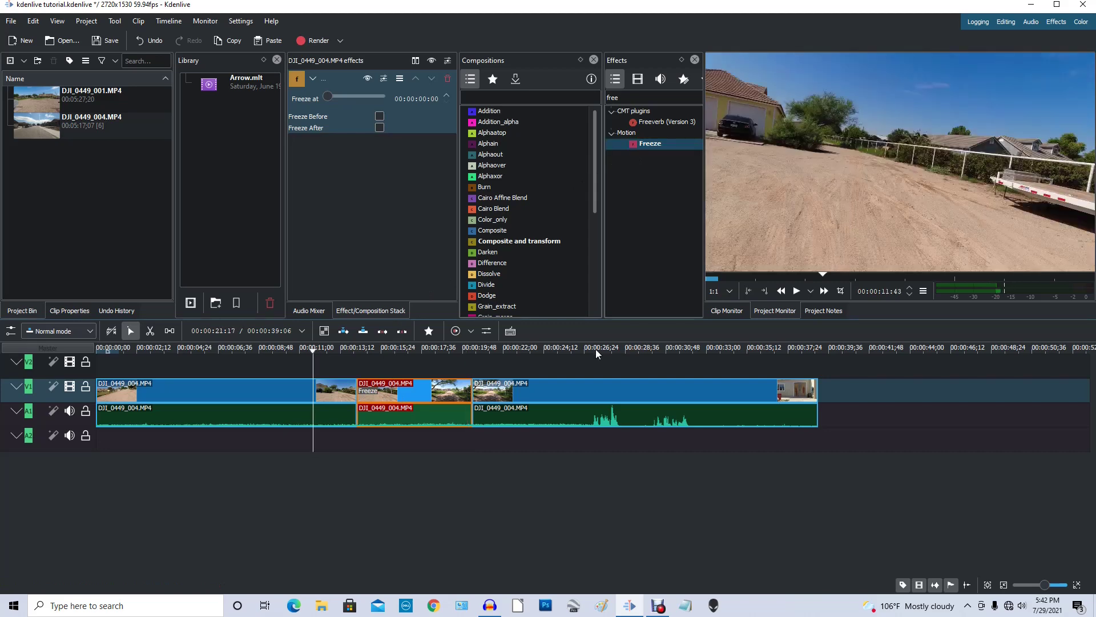
click(797, 291)
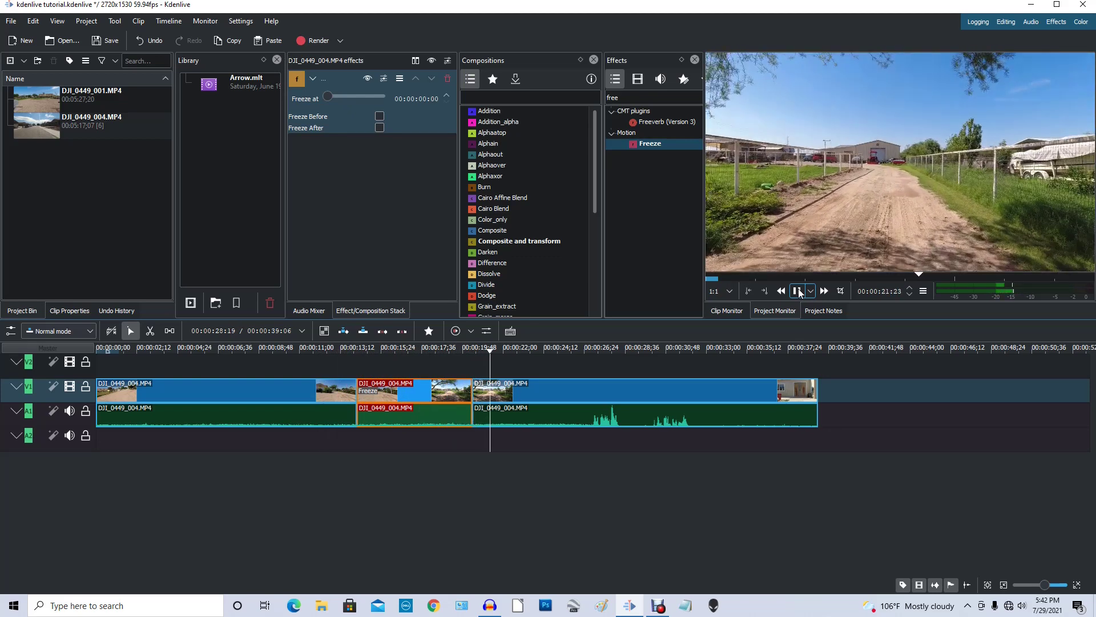
click(798, 291)
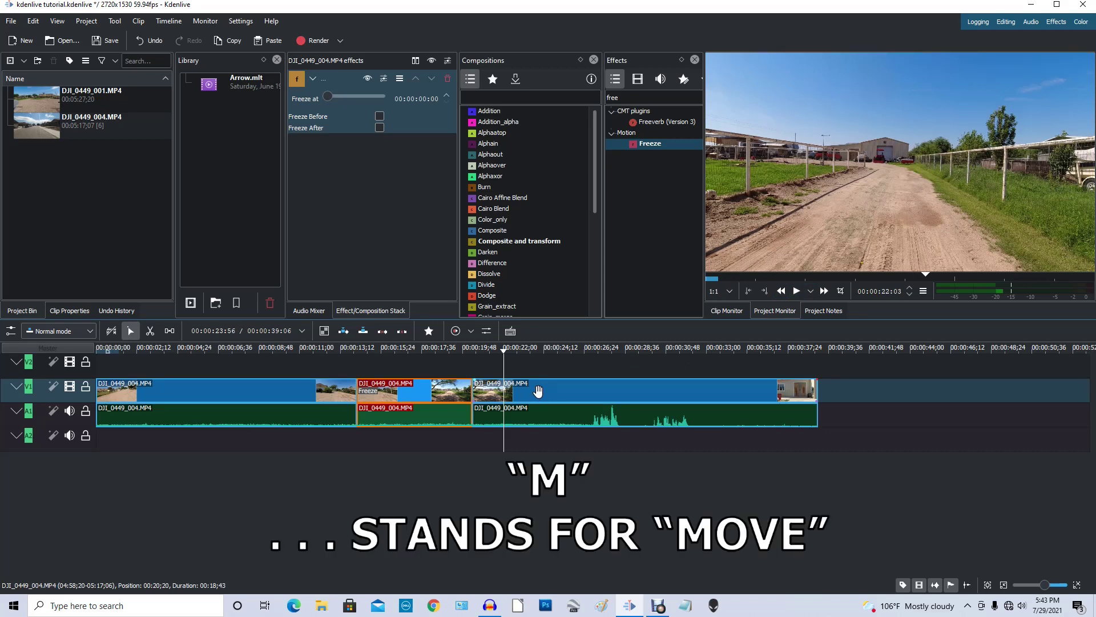
With the Spacer tool, drag the third clip right to start near 00:00:39.
key(m)
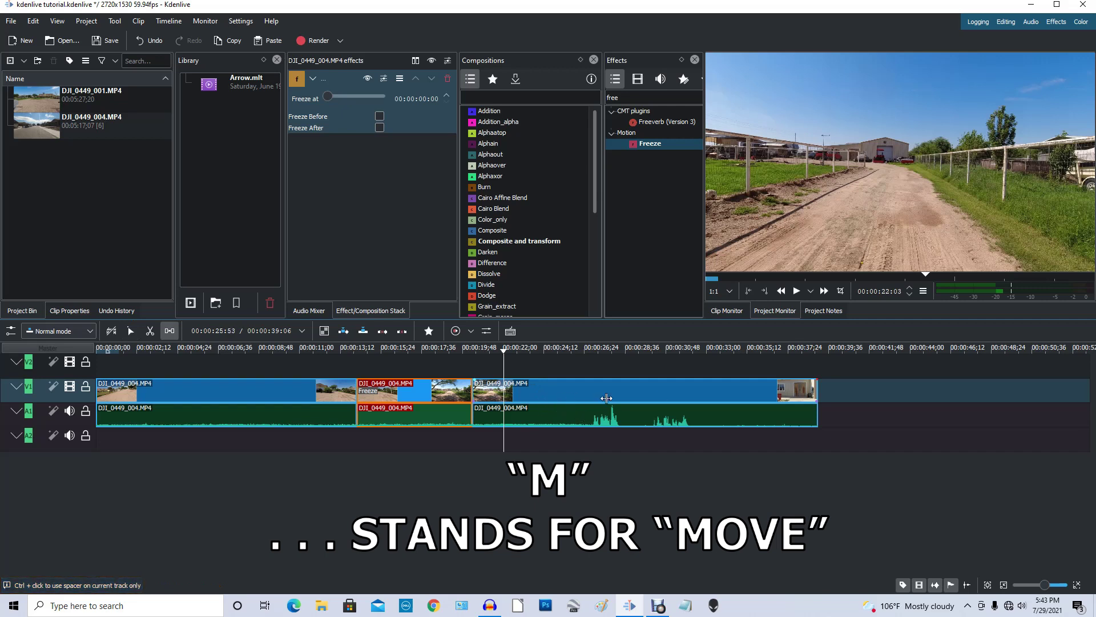
click(486, 394)
drag(486, 394, 848, 400)
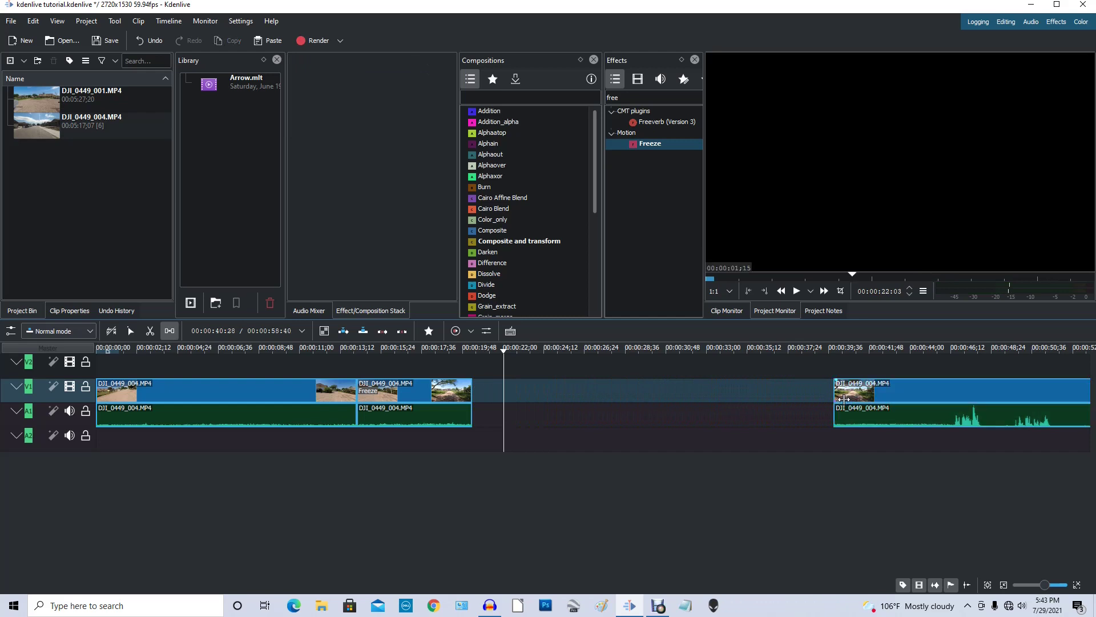
Extend the last clip's start earlier, then slide it left against the Freeze clip.
click(131, 330)
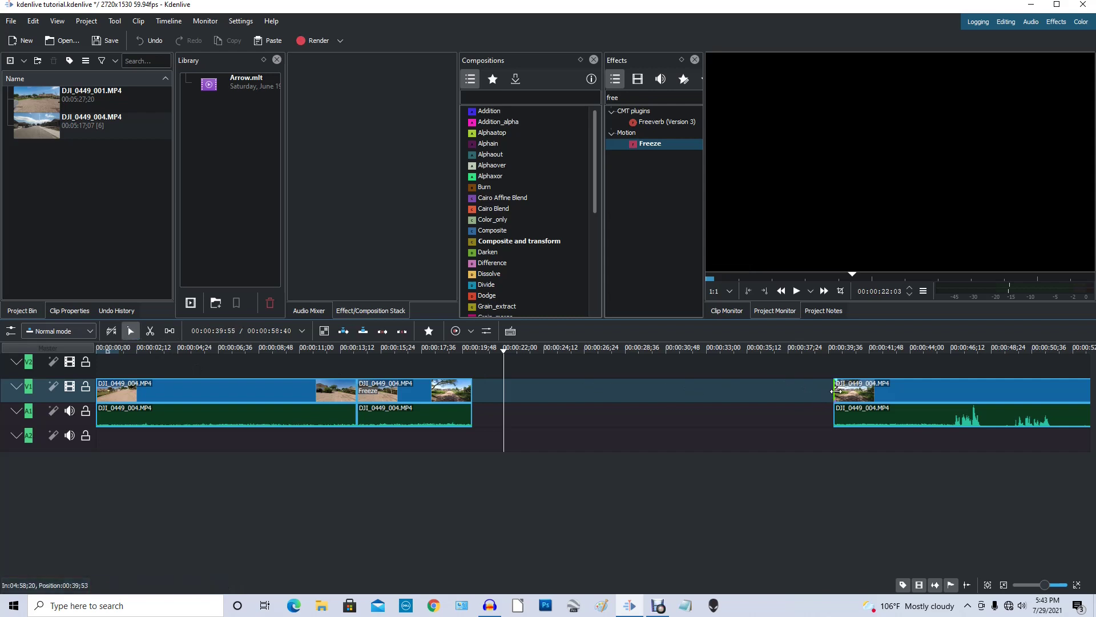
drag(836, 390, 642, 389)
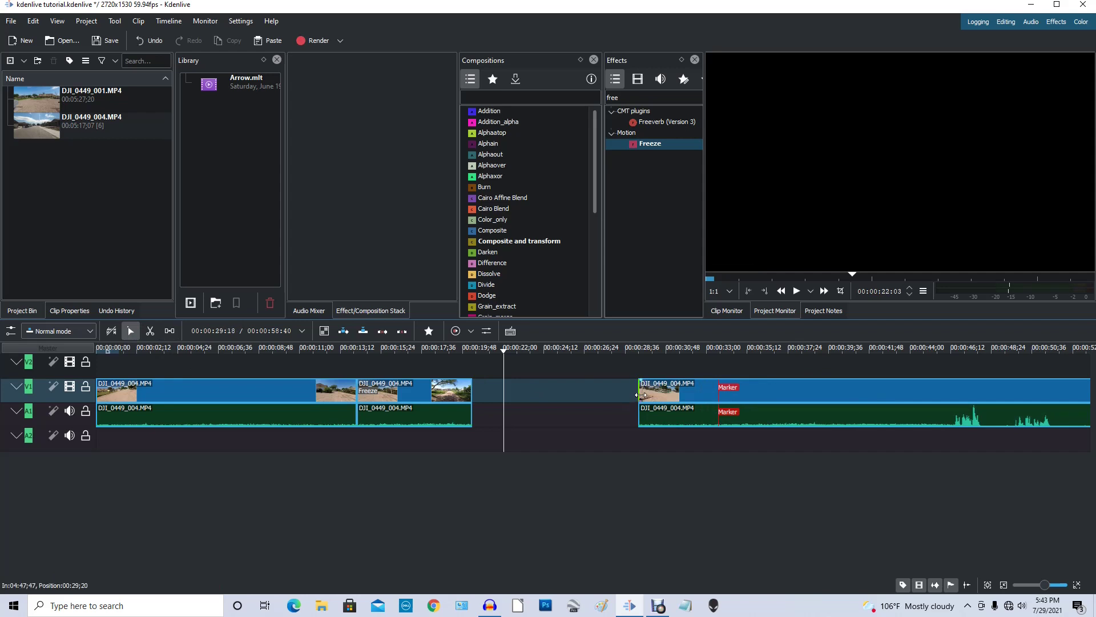
drag(640, 395, 720, 395)
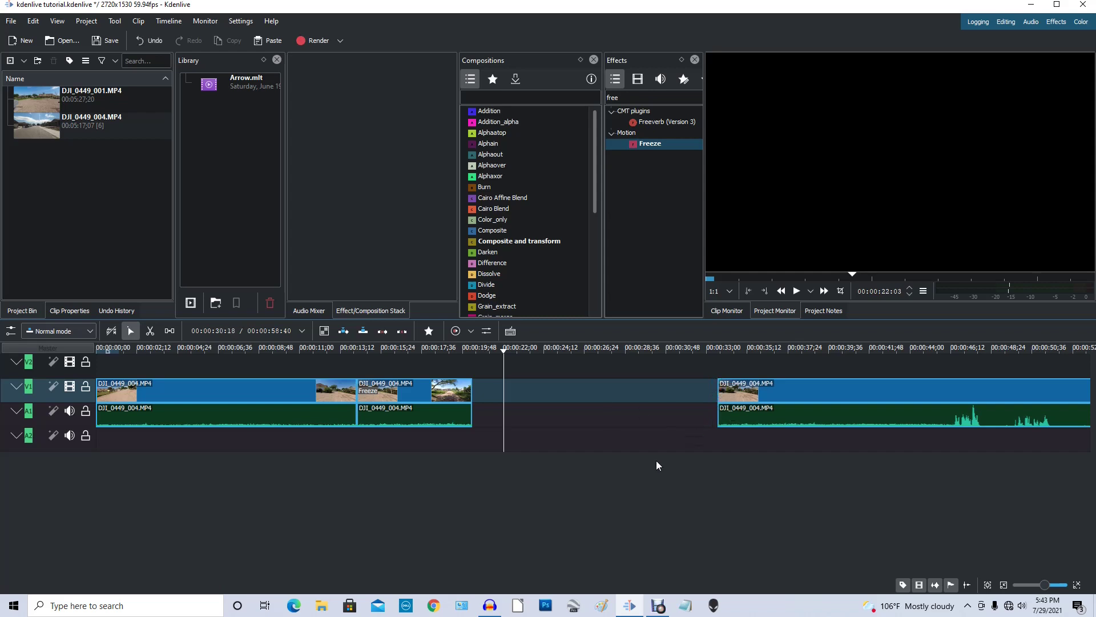
key(m)
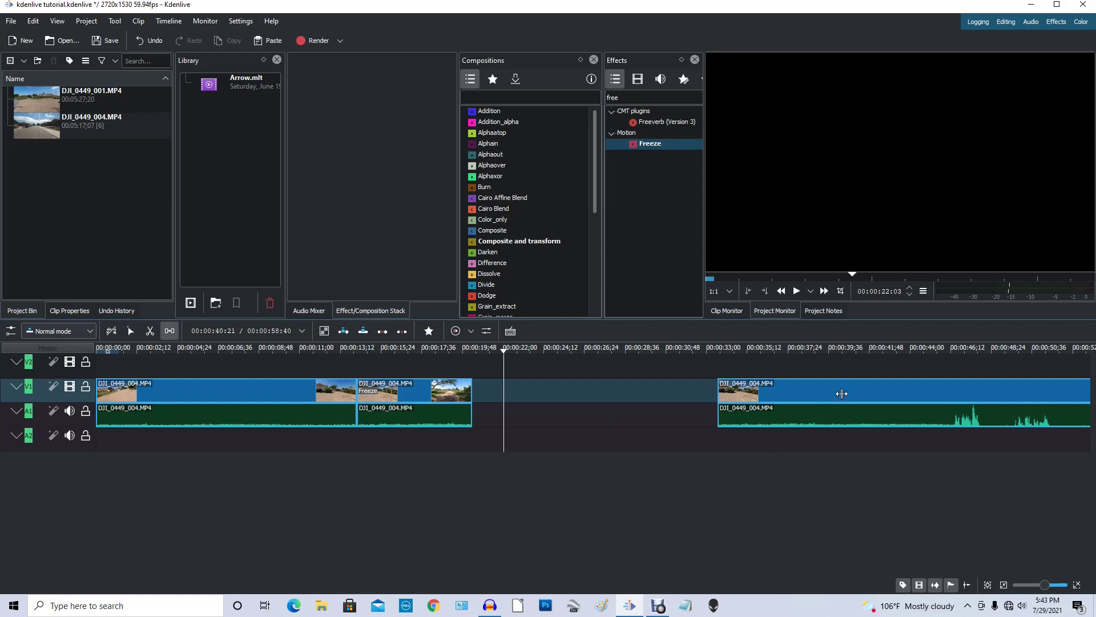
drag(841, 394, 556, 394)
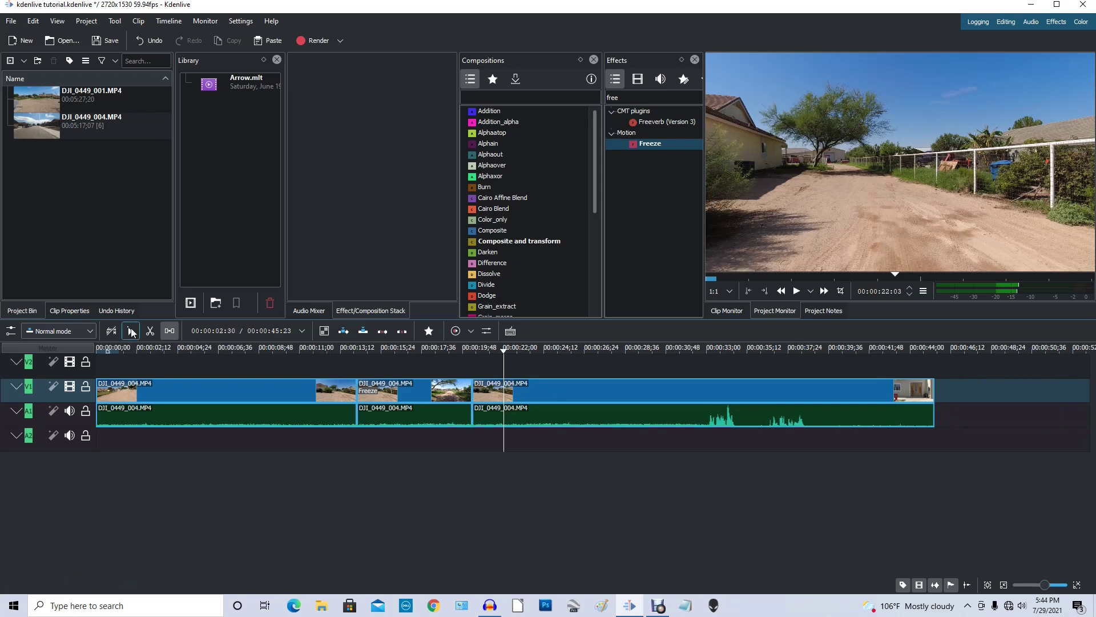
click(131, 332)
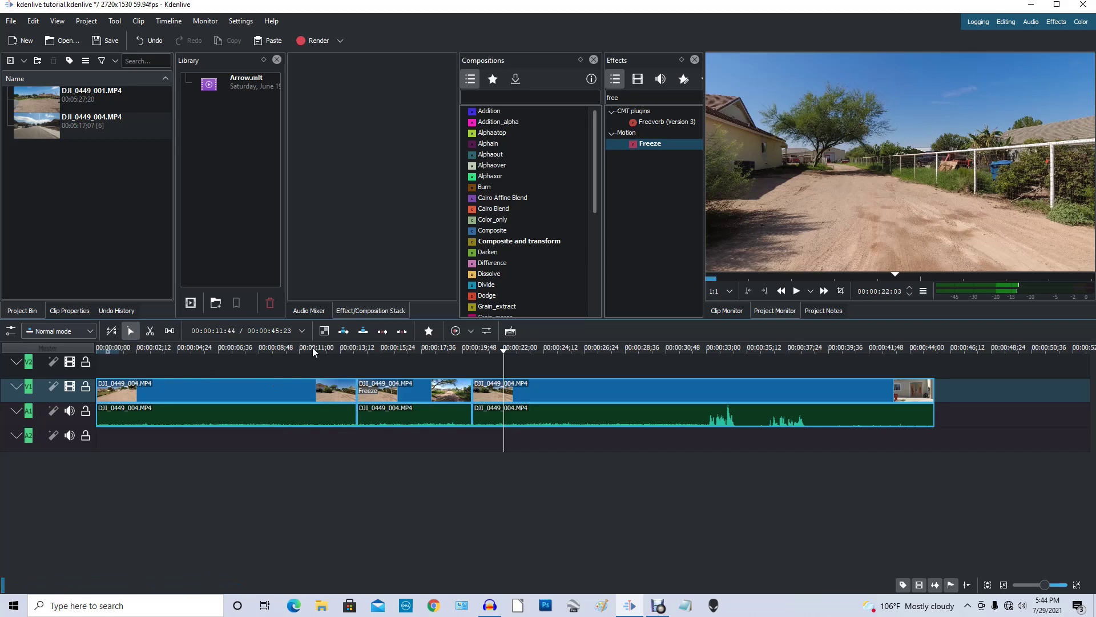
click(312, 350)
click(797, 290)
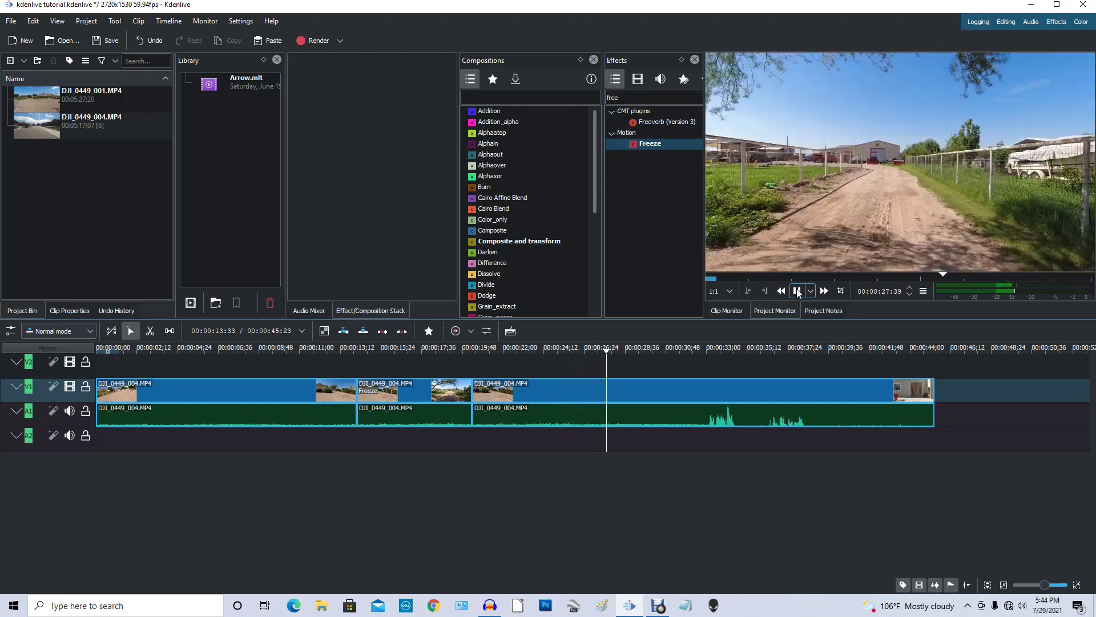
click(798, 292)
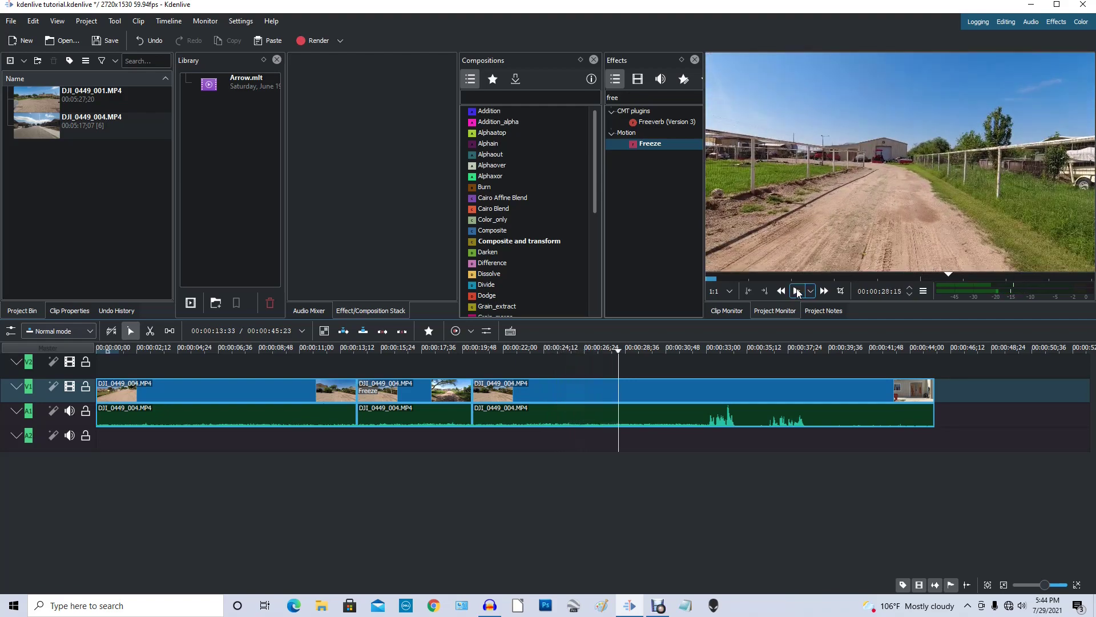